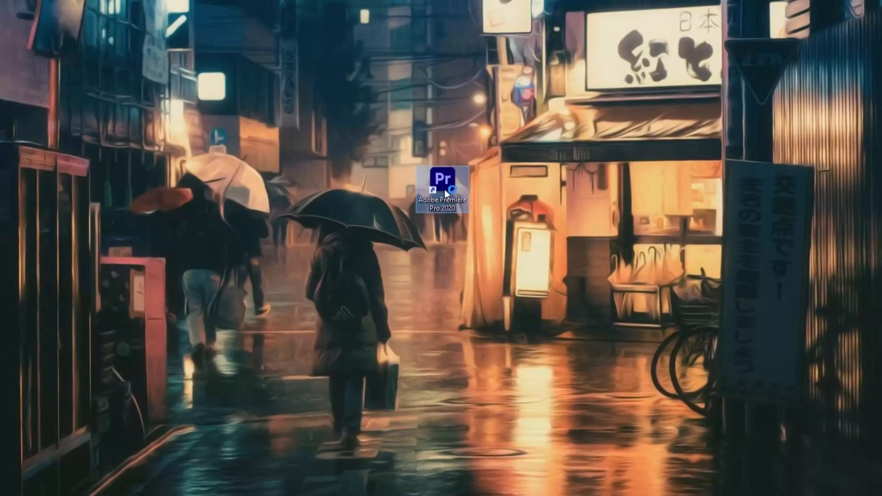
Launch Adobe Premiere Pro 2020 and create a new project named "Effet Visage Flouter"
{"action": "double_click", "coordinate": [444, 190]}
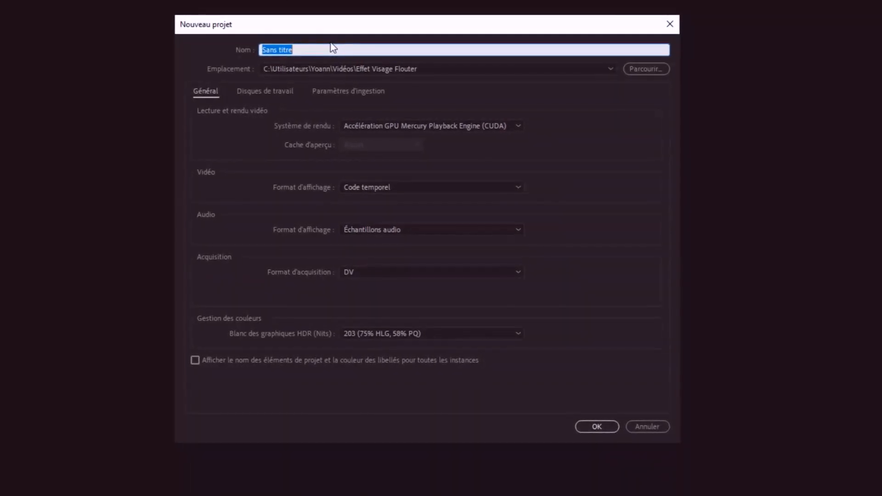
{"action": "type", "text": "Effet "}
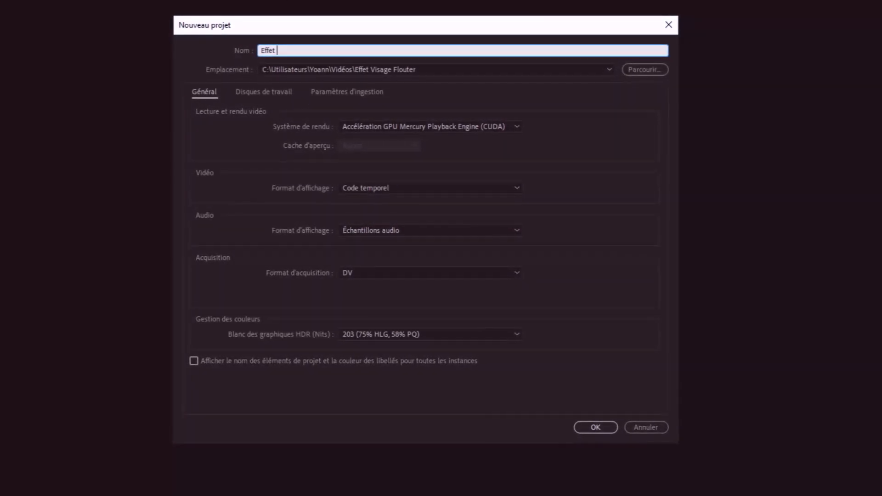
{"action": "type", "text": "Visage Flouter"}
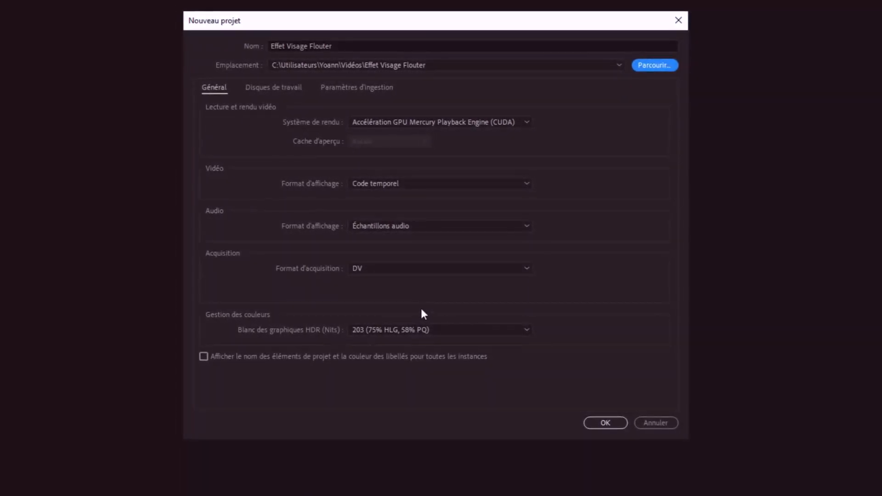
{"action": "left_click", "coordinate": [597, 422]}
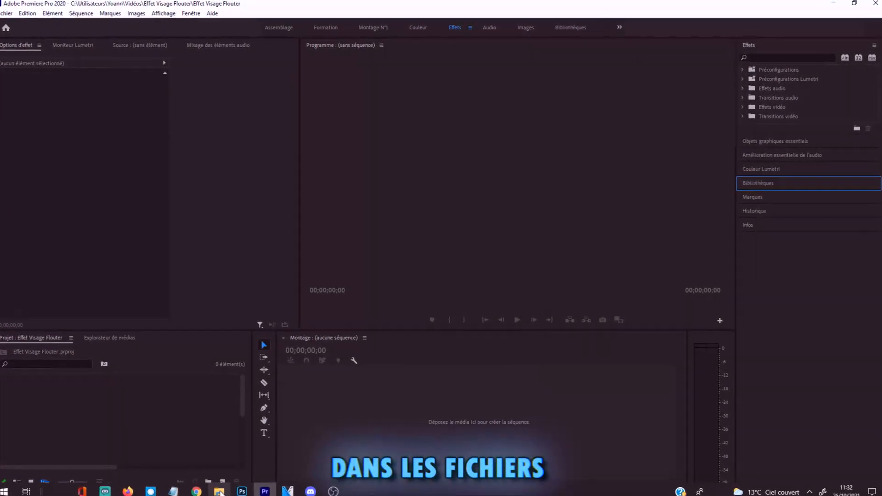
Import Clip N°1 from the Flouter Une Tête folder and create a sequence from it
{"action": "left_click", "coordinate": [222, 486]}
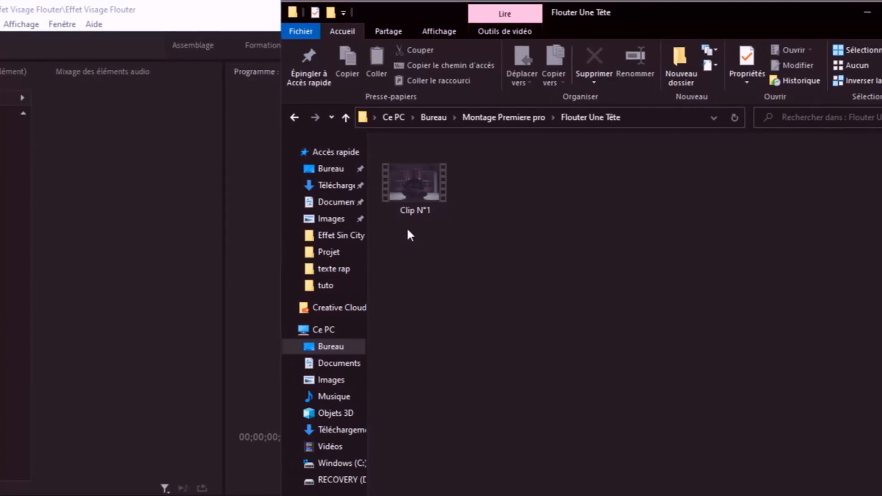
{"action": "left_click", "coordinate": [431, 181]}
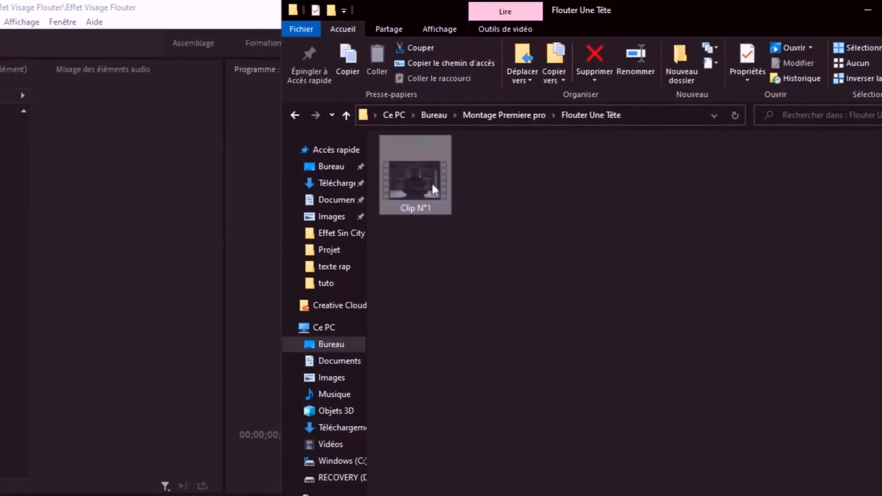
{"action": "left_click_drag", "start_coordinate": [439, 181], "coordinate": [171, 391]}
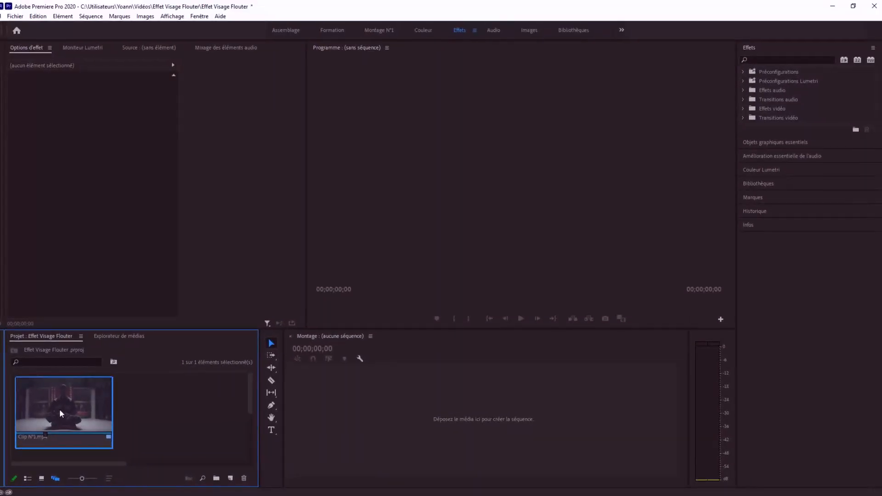
{"action": "left_click_drag", "start_coordinate": [57, 408], "coordinate": [363, 420]}
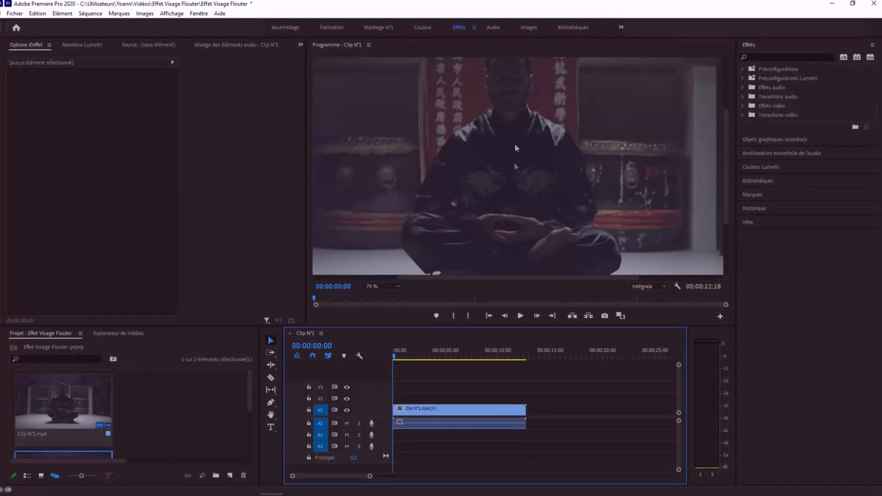
Set the program preview's zoom level to 50 %
{"action": "left_click", "coordinate": [381, 289]}
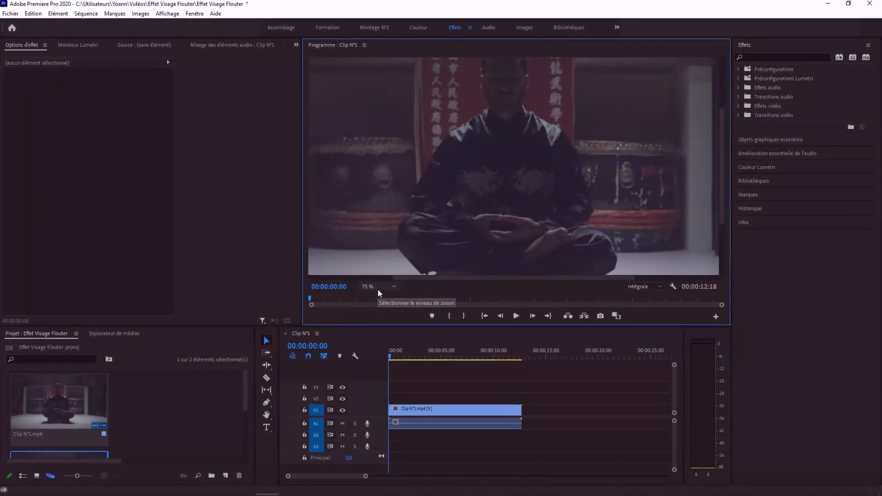
{"action": "left_click", "coordinate": [378, 289]}
{"action": "left_click", "coordinate": [378, 327]}
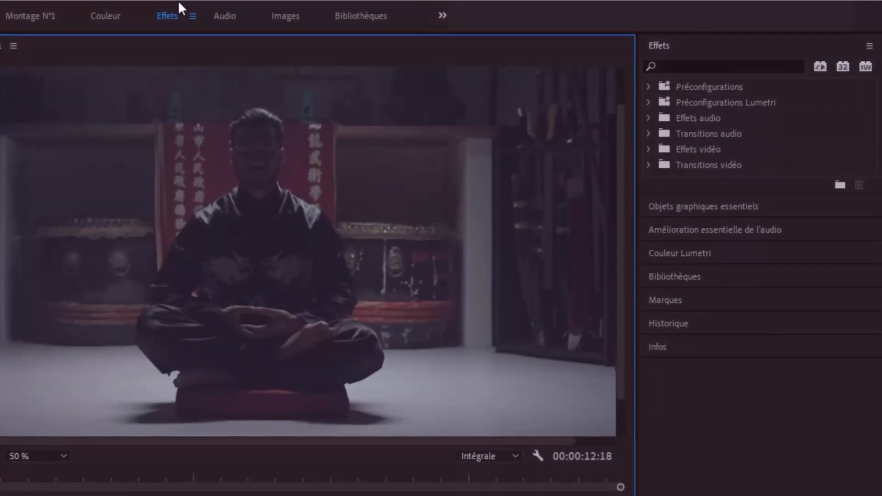
Search the effects for "flou" and apply the Flou gaussien video effect to Clip N°1 in the timeline
{"action": "left_click", "coordinate": [669, 44]}
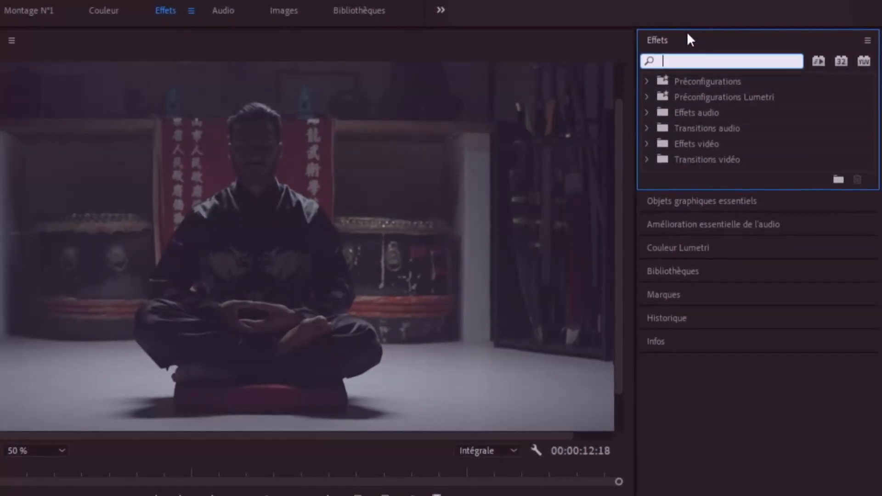
{"action": "type", "text": "flou "}
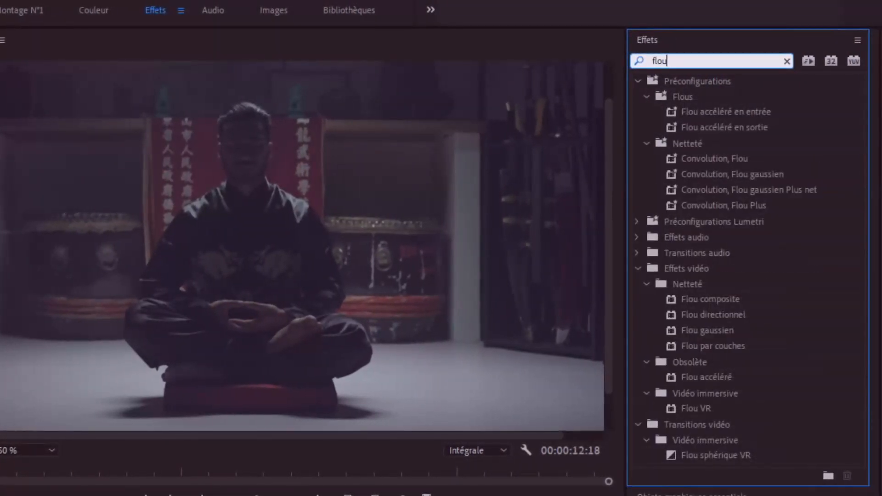
{"action": "type", "text": "gaussi"}
{"action": "key", "text": "BackSpace"}
{"action": "key", "text": "BackSpace"}
{"action": "key", "text": "BackSpace"}
{"action": "key", "text": "BackSpace"}
{"action": "key", "text": "BackSpace"}
{"action": "key", "text": "BackSpace"}
{"action": "key", "text": "BackSpace"}
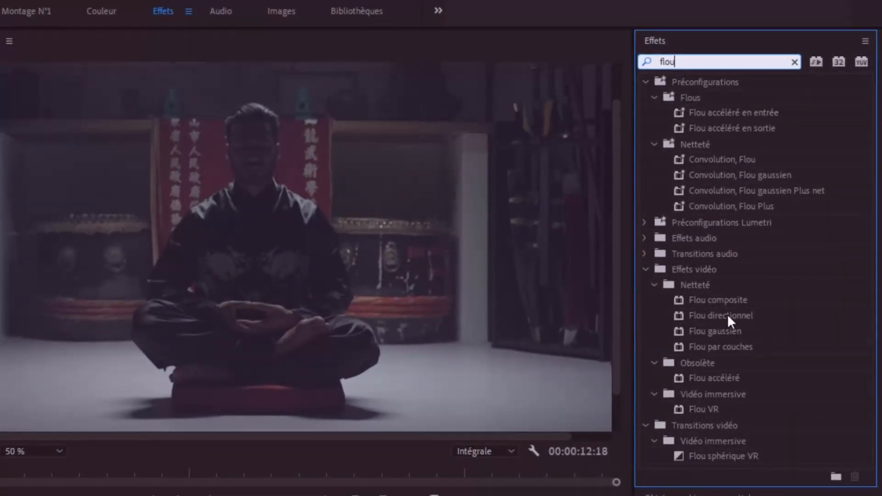
{"action": "left_click", "coordinate": [716, 332]}
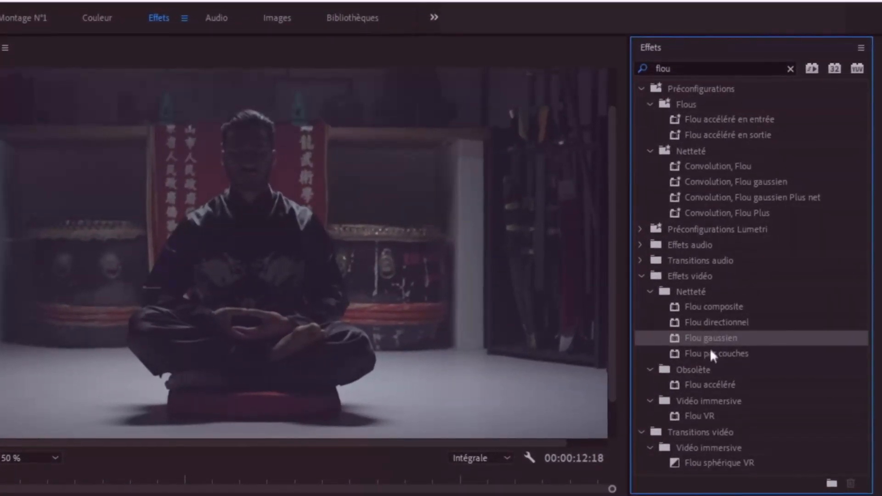
{"action": "left_click_drag", "start_coordinate": [710, 340], "coordinate": [553, 413]}
{"action": "left_click_drag", "start_coordinate": [631, 317], "coordinate": [163, 495]}
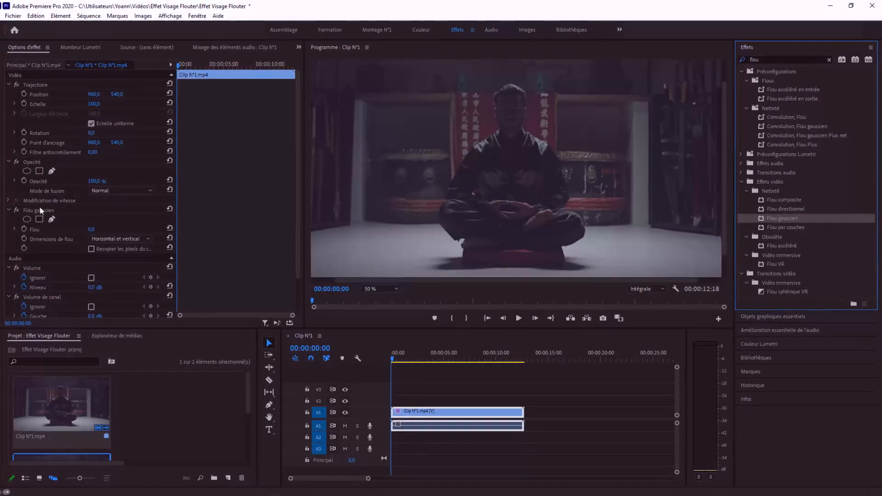
Set the Flou value of the clip's Flou gaussien effect to 20
{"action": "left_click", "coordinate": [39, 210]}
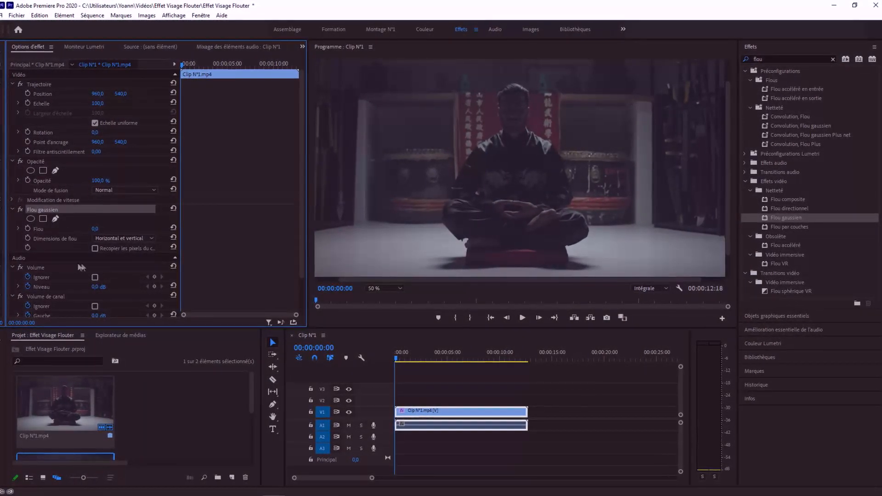
{"action": "type", "text": "20"}
{"action": "key", "text": "Return"}
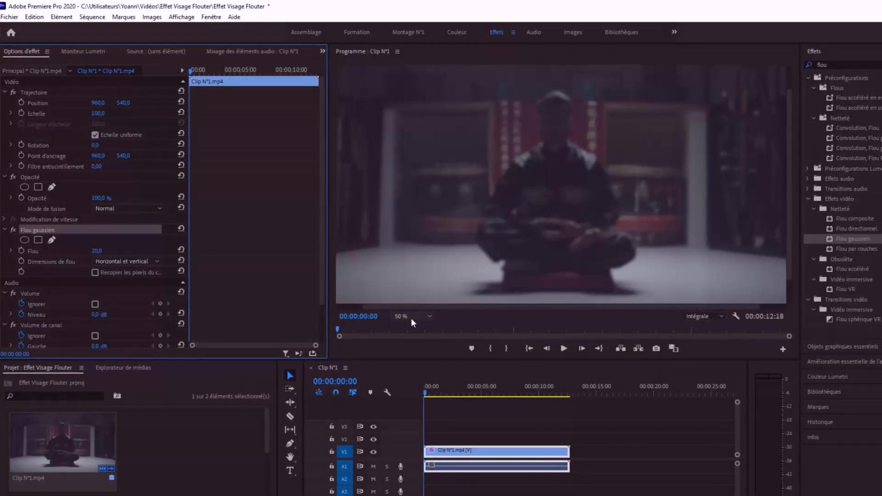
Draw a closed freeform mask for the Flou gaussien effect around the seated man's head with the Pen tool
{"action": "left_click", "coordinate": [474, 364]}
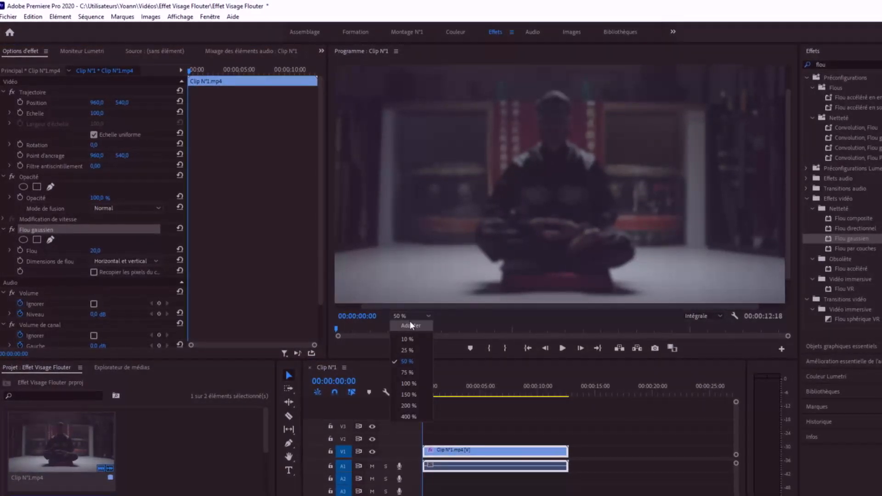
{"action": "left_click", "coordinate": [406, 394]}
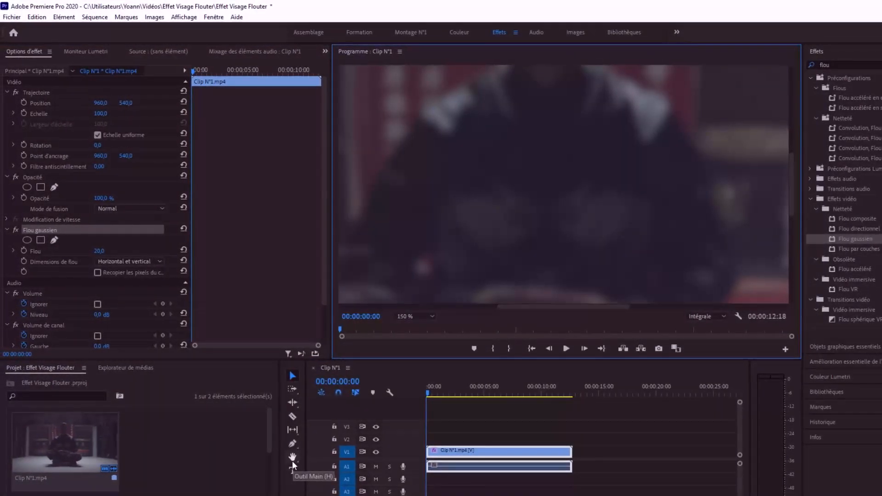
{"action": "left_click", "coordinate": [293, 458]}
{"action": "left_click_drag", "start_coordinate": [517, 111], "coordinate": [511, 141]}
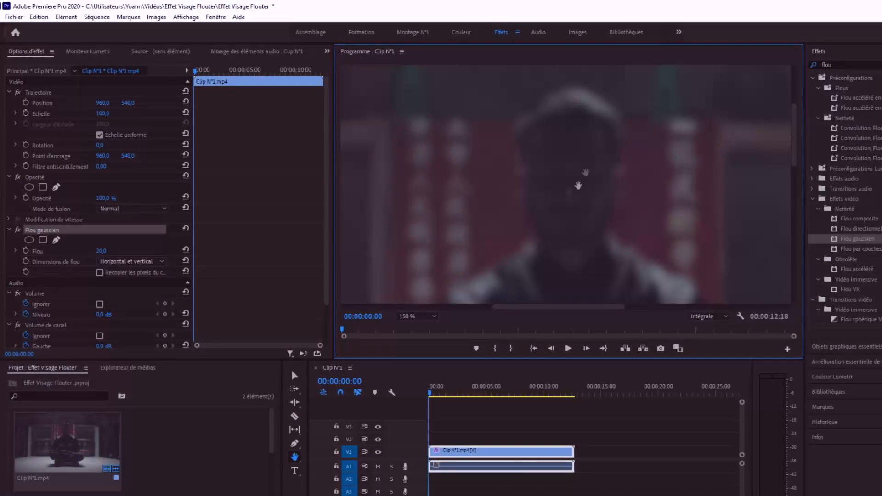
{"action": "left_click", "coordinate": [51, 243]}
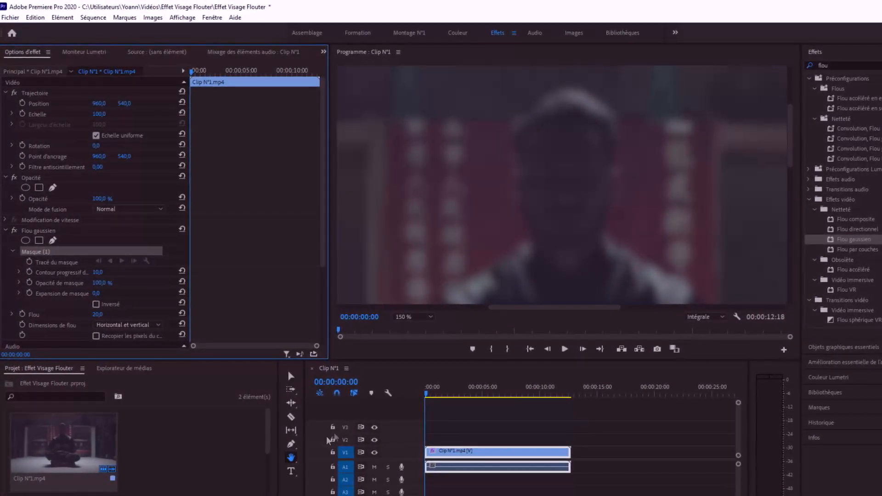
{"action": "left_click", "coordinate": [288, 445]}
{"action": "left_click", "coordinate": [533, 108]}
{"action": "left_click", "coordinate": [517, 124]}
{"action": "left_click", "coordinate": [512, 153]}
{"action": "left_click", "coordinate": [515, 196]}
{"action": "left_click", "coordinate": [523, 227]}
{"action": "left_click", "coordinate": [538, 240]}
{"action": "left_click", "coordinate": [566, 247]}
{"action": "left_click", "coordinate": [596, 230]}
{"action": "left_click", "coordinate": [614, 179]}
{"action": "left_click", "coordinate": [615, 109]}
{"action": "left_click", "coordinate": [591, 94]}
{"action": "left_click", "coordinate": [573, 87]}
{"action": "left_click", "coordinate": [546, 92]}
{"action": "left_click", "coordinate": [530, 106]}
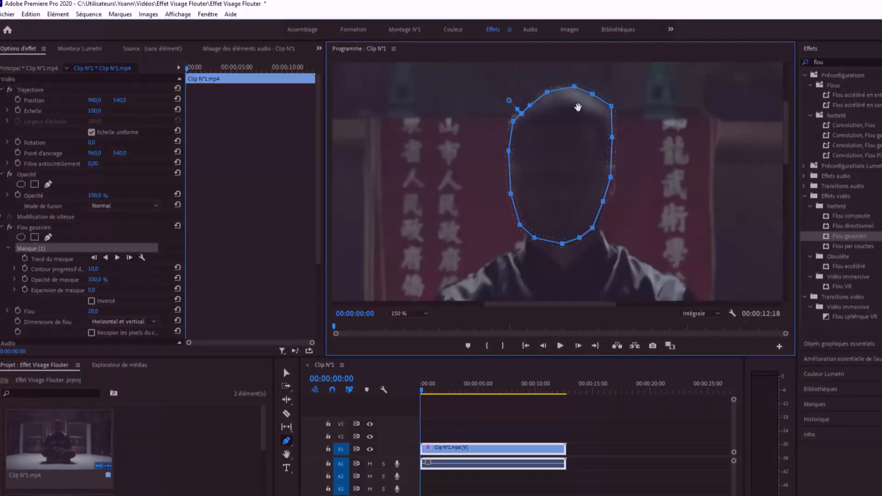
Adjust the freeform mask's upper points along the man's hair, and delete the mask
{"action": "left_click_drag", "start_coordinate": [573, 87], "coordinate": [571, 94]}
{"action": "left_click_drag", "start_coordinate": [591, 94], "coordinate": [607, 121]}
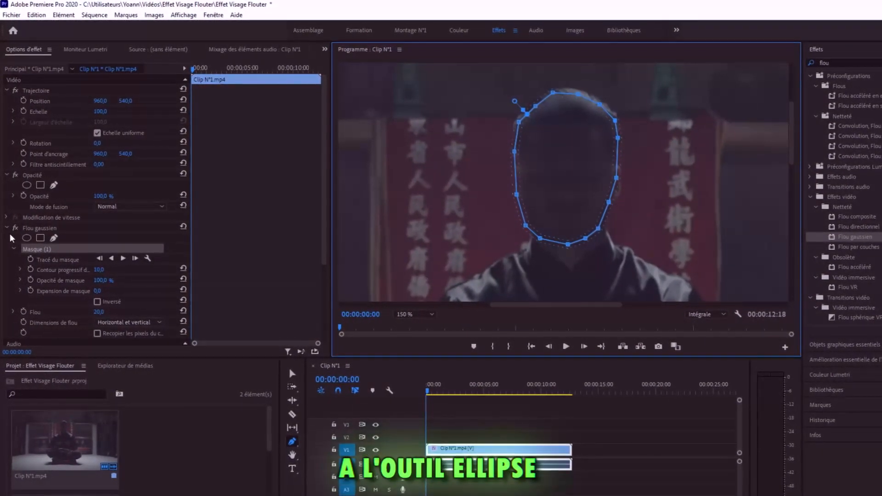
{"action": "key", "text": "Delete"}
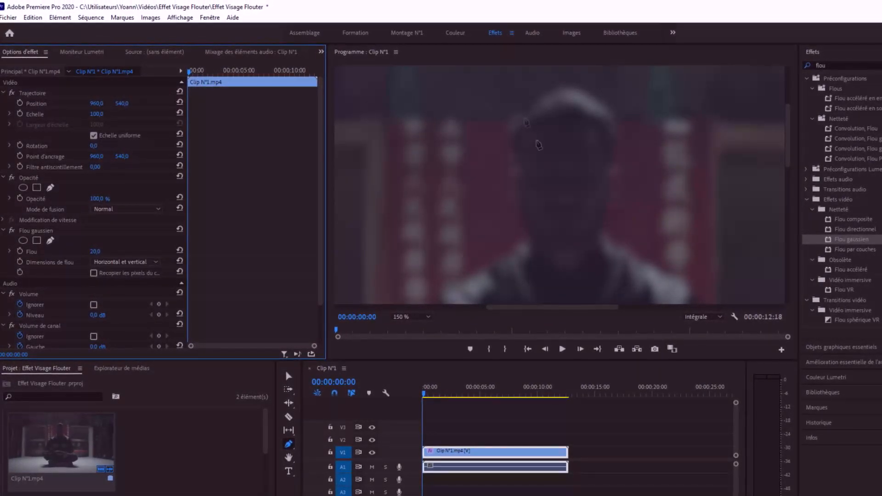
Add an elliptical mask to the Flou gaussien effect and fit it tightly around the man's head
{"action": "left_click", "coordinate": [18, 243]}
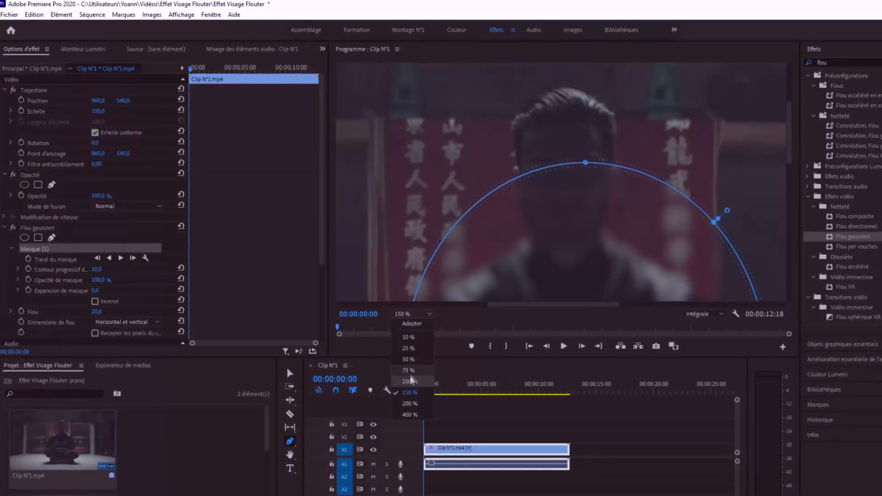
{"action": "left_click", "coordinate": [412, 370]}
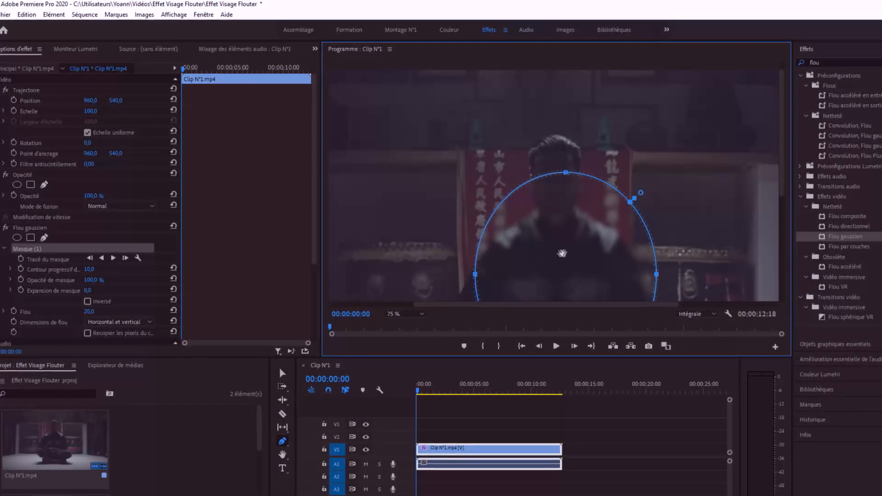
{"action": "left_click_drag", "start_coordinate": [508, 291], "coordinate": [560, 195]}
{"action": "left_click_drag", "start_coordinate": [653, 184], "coordinate": [587, 186]}
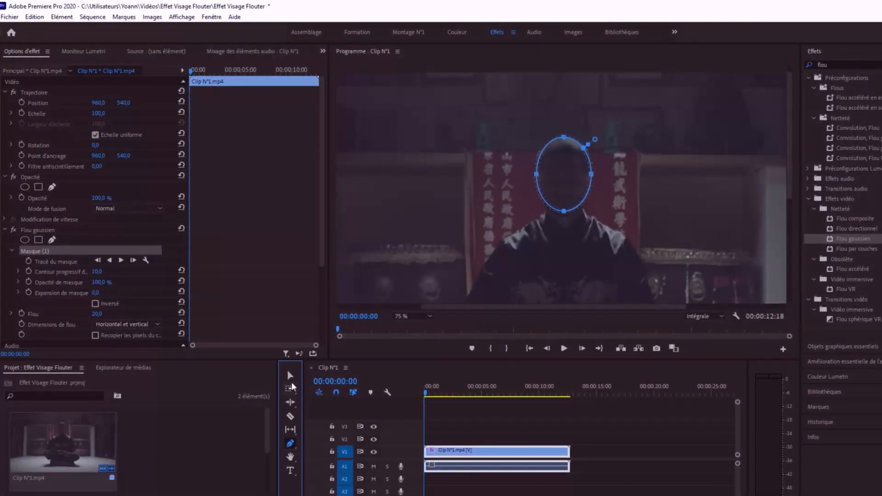
{"action": "left_click", "coordinate": [291, 375]}
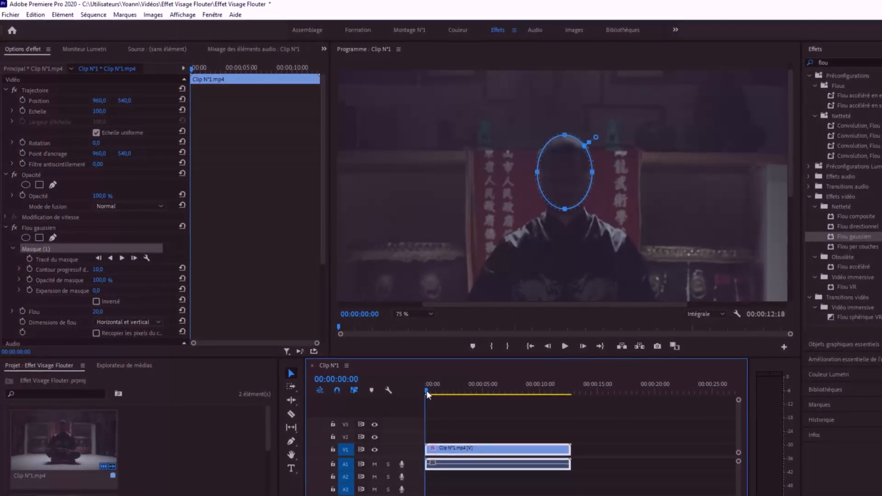
Enable Tracé du masque keyframing at the clip's start and refit the ellipse to the head at 00:00:02:10
{"action": "left_click_drag", "start_coordinate": [426, 391], "coordinate": [511, 392]}
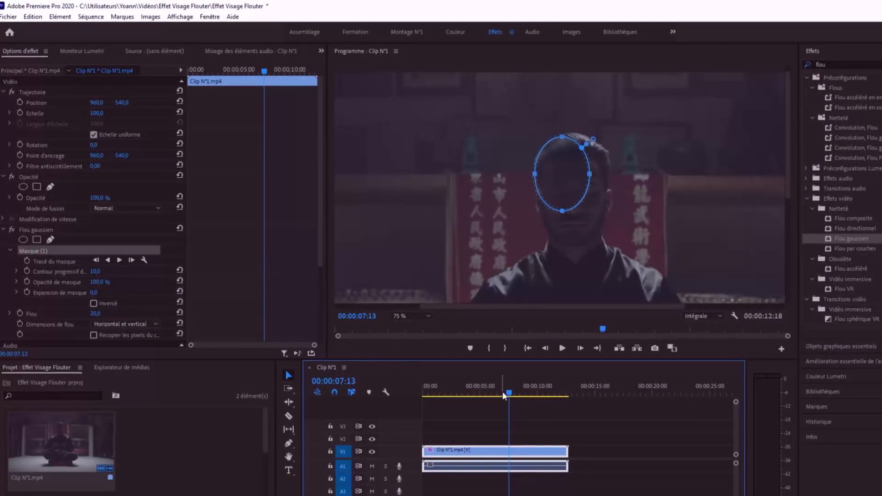
{"action": "key", "text": "Home"}
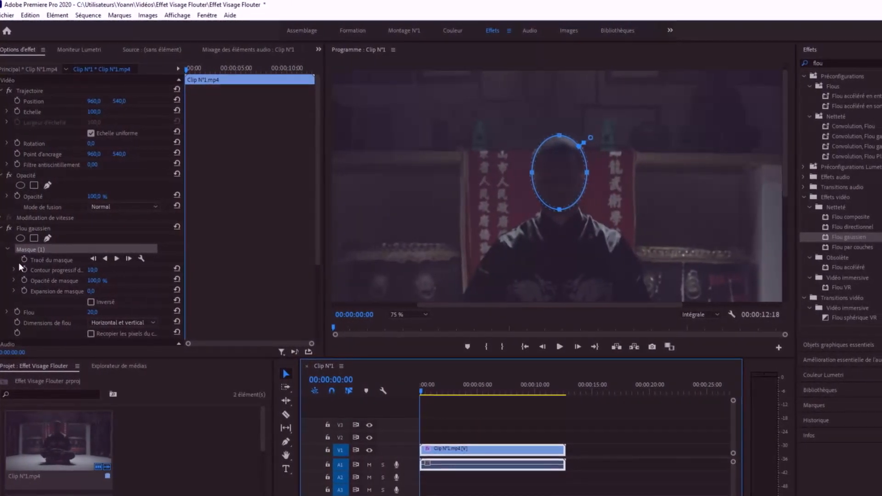
{"action": "left_click", "coordinate": [22, 262]}
{"action": "left_click_drag", "start_coordinate": [419, 392], "coordinate": [446, 391]}
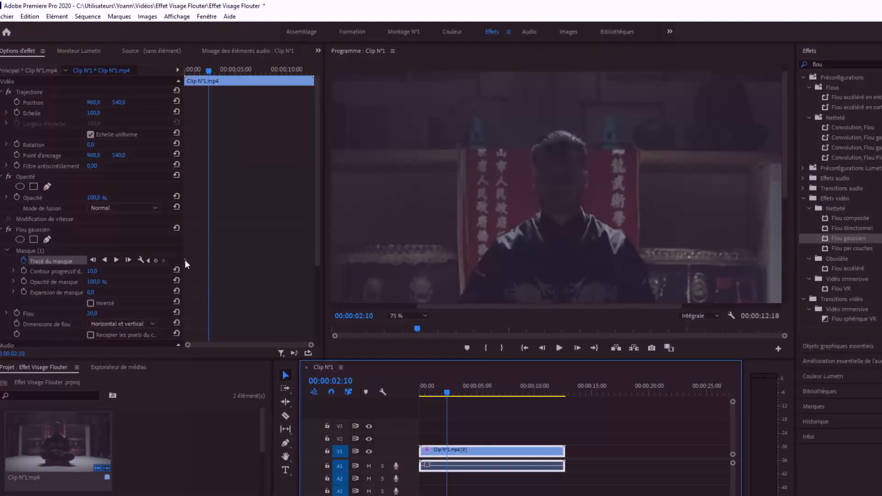
{"action": "left_click", "coordinate": [30, 253]}
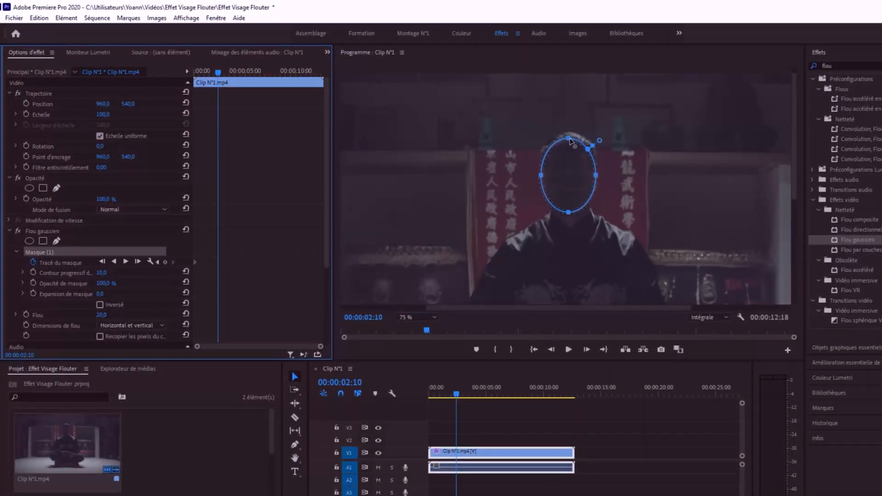
{"action": "left_click_drag", "start_coordinate": [568, 132], "coordinate": [569, 133]}
{"action": "left_click_drag", "start_coordinate": [596, 172], "coordinate": [600, 173]}
{"action": "left_click_drag", "start_coordinate": [540, 173], "coordinate": [538, 176]}
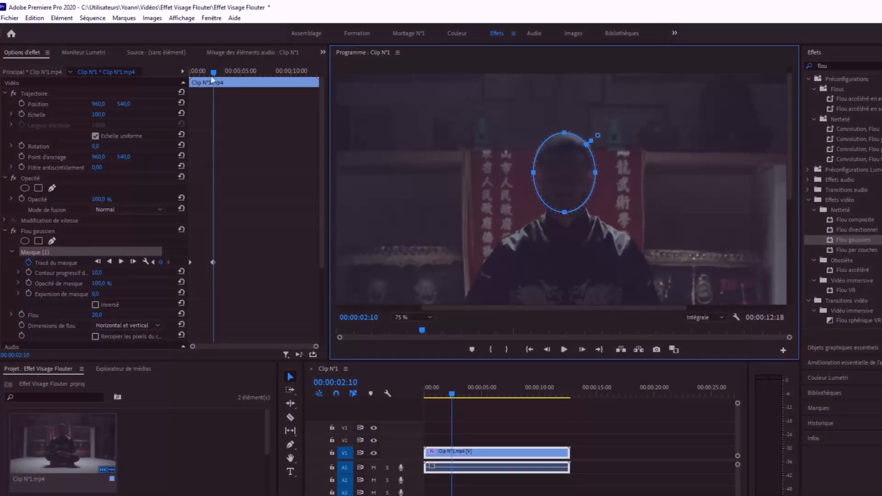
Refit the Flou gaussien elliptical mask to the man's head at 00:00:05:03 and again at 00:00:07:09
{"action": "left_click_drag", "start_coordinate": [212, 81], "coordinate": [241, 81]}
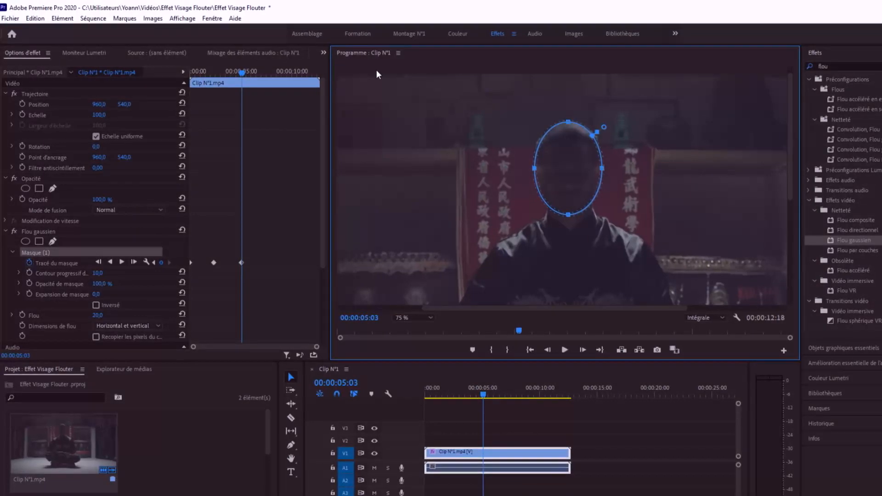
{"action": "left_click_drag", "start_coordinate": [244, 72], "coordinate": [267, 69]}
{"action": "left_click_drag", "start_coordinate": [572, 167], "coordinate": [609, 187]}
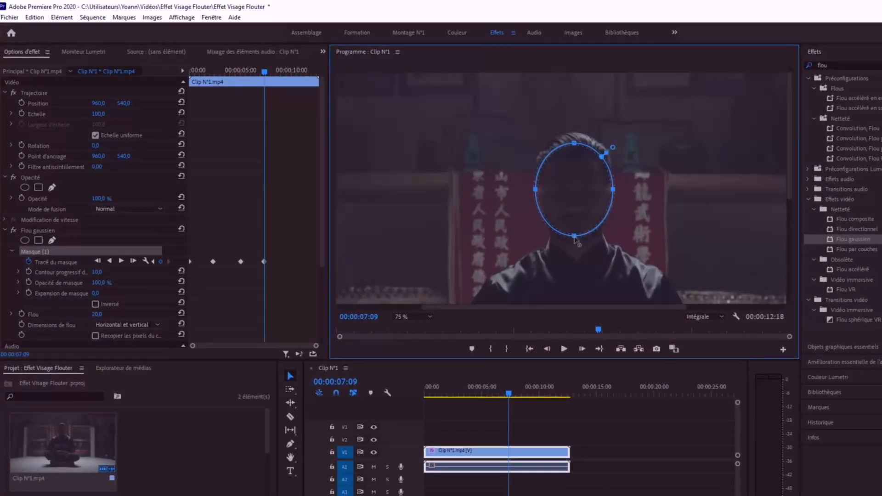
{"action": "left_click_drag", "start_coordinate": [570, 233], "coordinate": [570, 240]}
{"action": "left_click_drag", "start_coordinate": [570, 141], "coordinate": [570, 131]}
Move and widen the elliptical mask so it covers the man's head at 00:00:09:02
{"action": "left_click_drag", "start_coordinate": [267, 72], "coordinate": [283, 74]}
{"action": "left_click_drag", "start_coordinate": [578, 186], "coordinate": [582, 193]}
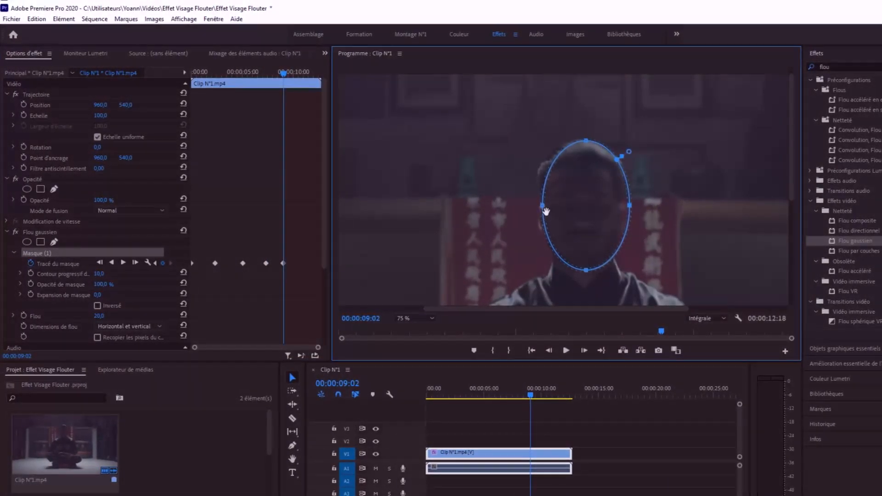
{"action": "left_click_drag", "start_coordinate": [543, 208], "coordinate": [536, 208]}
{"action": "left_click", "coordinate": [286, 71]}
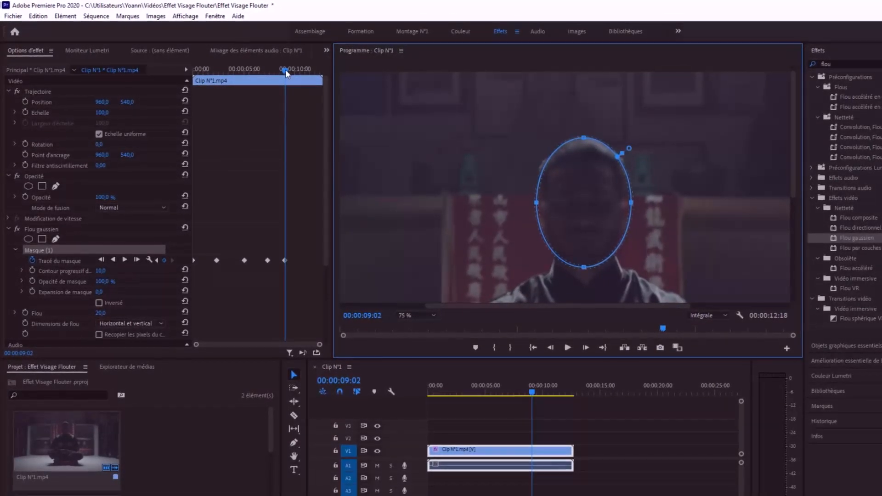
Enlarge the elliptical mask on all four sides to enclose the man's head at 00:00:11:11
{"action": "left_click_drag", "start_coordinate": [295, 72], "coordinate": [310, 72]}
{"action": "left_click_drag", "start_coordinate": [585, 266], "coordinate": [585, 276]}
{"action": "left_click_drag", "start_coordinate": [631, 206], "coordinate": [646, 205]}
{"action": "left_click_drag", "start_coordinate": [592, 137], "coordinate": [590, 126]}
{"action": "left_click_drag", "start_coordinate": [536, 200], "coordinate": [530, 200]}
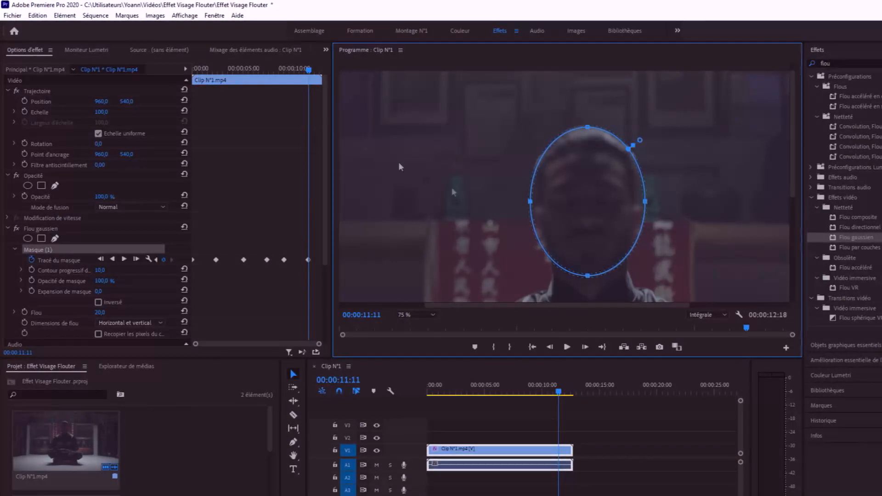
Raise the top of the elliptical mask to the man's hair at 00:00:12:13, near the clip's end
{"action": "left_click_drag", "start_coordinate": [310, 72], "coordinate": [320, 73]}
{"action": "left_click_drag", "start_coordinate": [588, 127], "coordinate": [590, 122]}
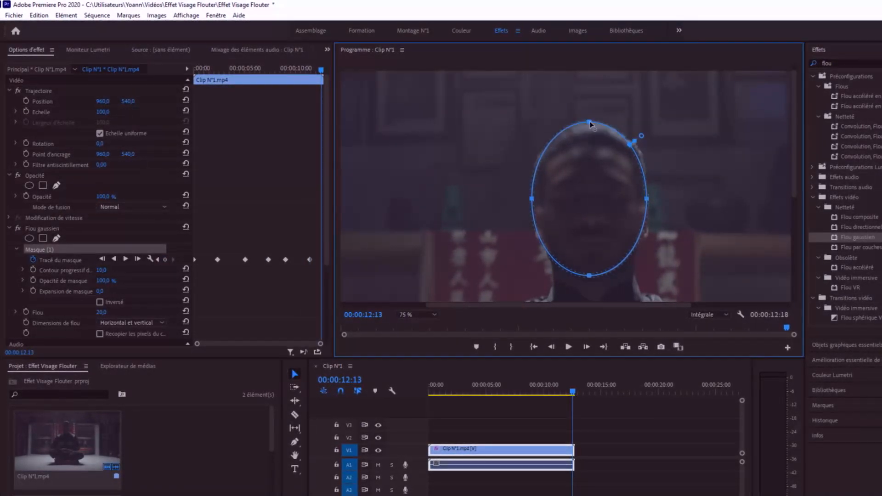
{"action": "left_click_drag", "start_coordinate": [318, 70], "coordinate": [322, 70]}
Play back the clip to check how the keyframed blur mask follows the man's head
{"action": "left_click", "coordinate": [44, 259]}
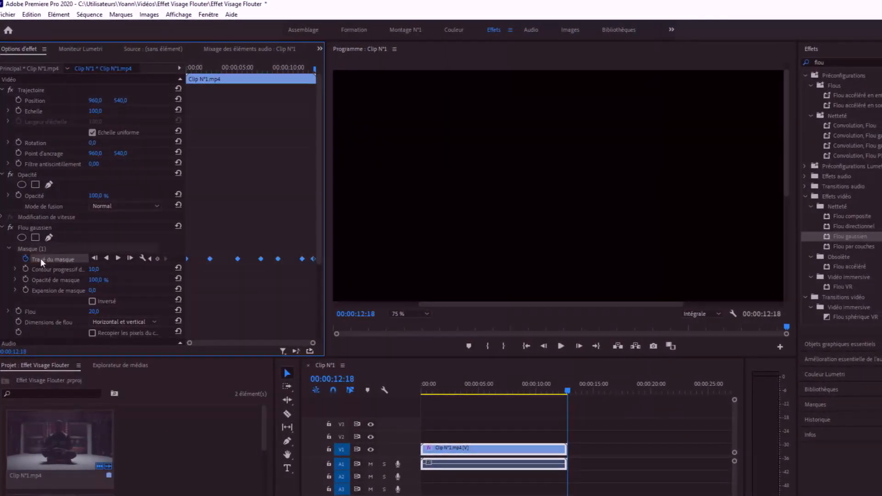
{"action": "left_click", "coordinate": [575, 395]}
{"action": "key", "text": "space"}
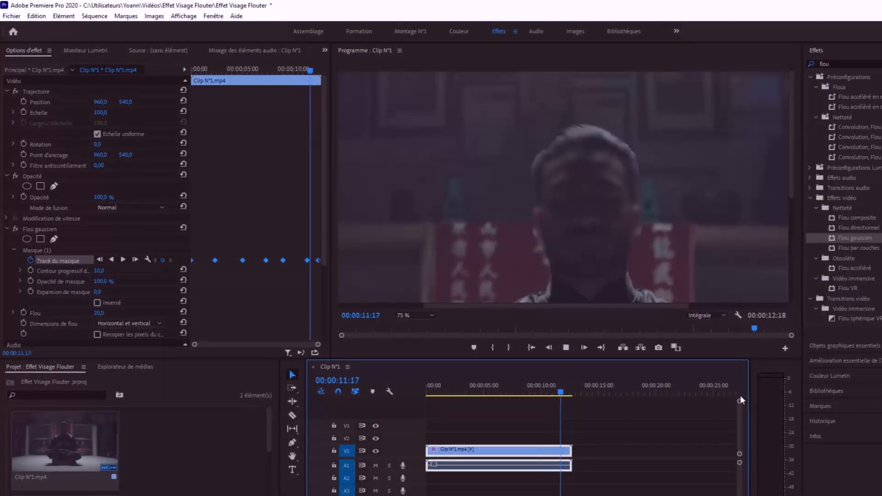
{"action": "mouse_move", "coordinate": [462, 395]}
{"action": "left_mouse_down"}
{"action": "mouse_move", "coordinate": [407, 391]}
{"action": "mouse_move", "coordinate": [459, 396]}
{"action": "left_mouse_up"}
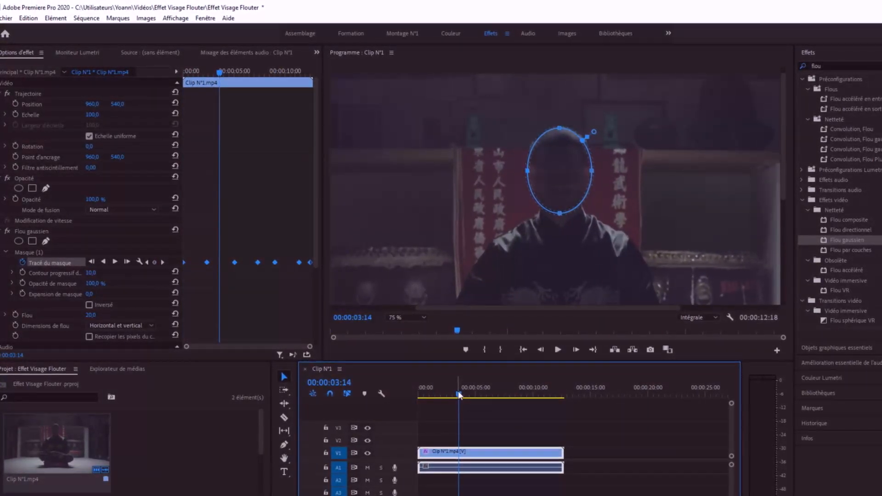
Delete the Flou gaussien effect and apply the Flou directionnel video effect to the clip instead
{"action": "left_click", "coordinate": [17, 230]}
{"action": "key", "text": "Delete"}
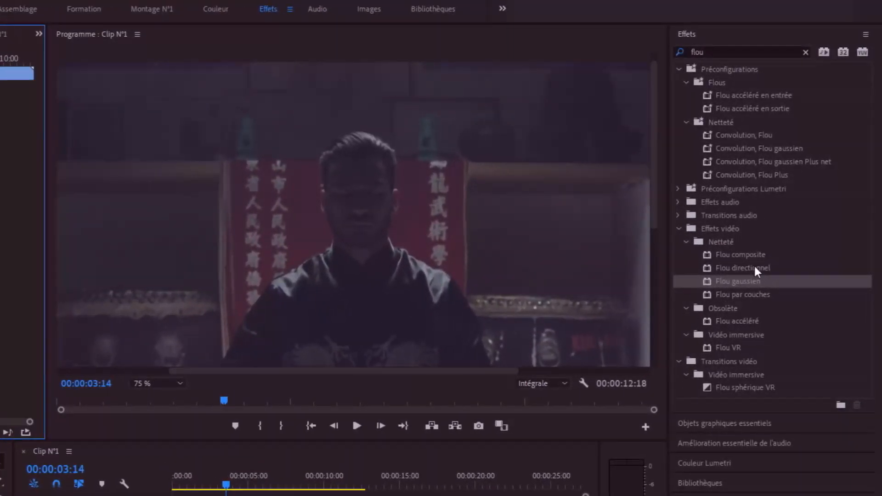
{"action": "left_click", "coordinate": [755, 268]}
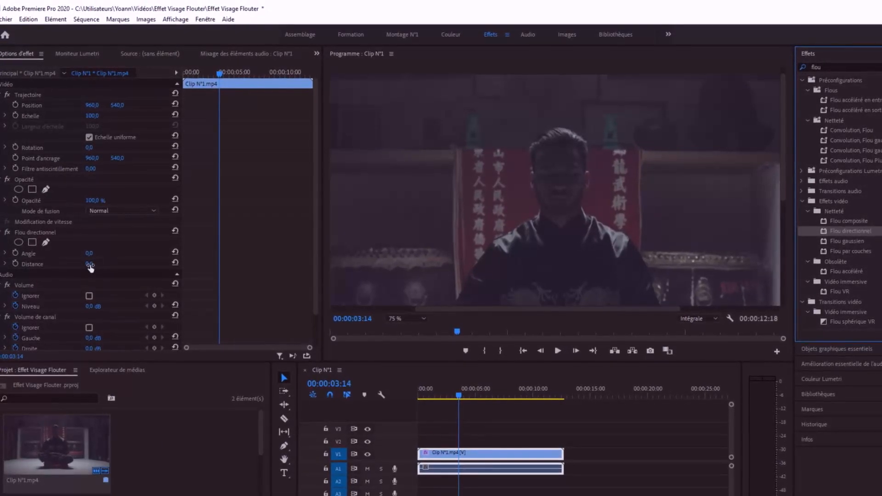
Set the Flou directionnel effect's Distance to 20 and its Angle to -40°
{"action": "left_click_drag", "start_coordinate": [94, 264], "coordinate": [105, 263]}
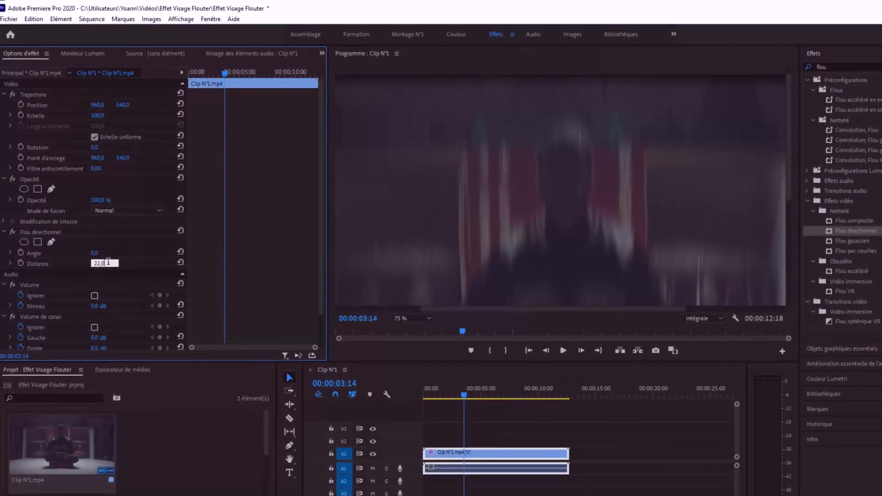
{"action": "type", "text": "20"}
{"action": "key", "text": "Return"}
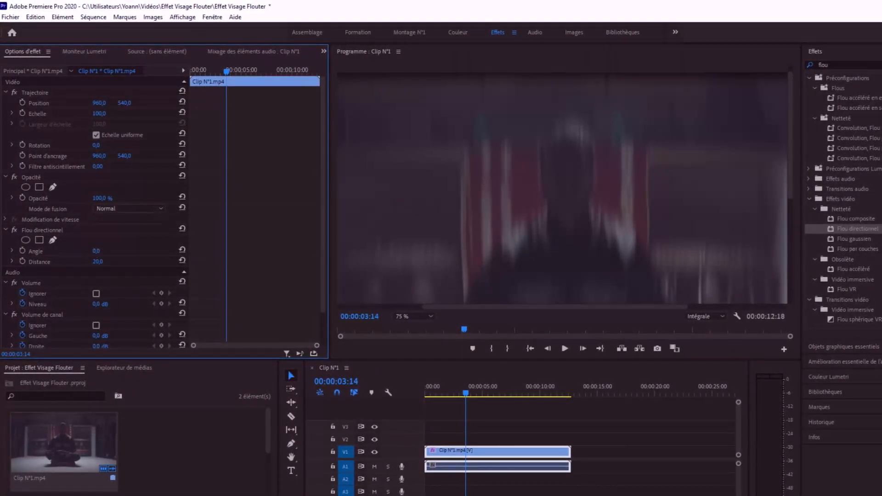
{"action": "left_click_drag", "start_coordinate": [98, 251], "coordinate": [84, 251]}
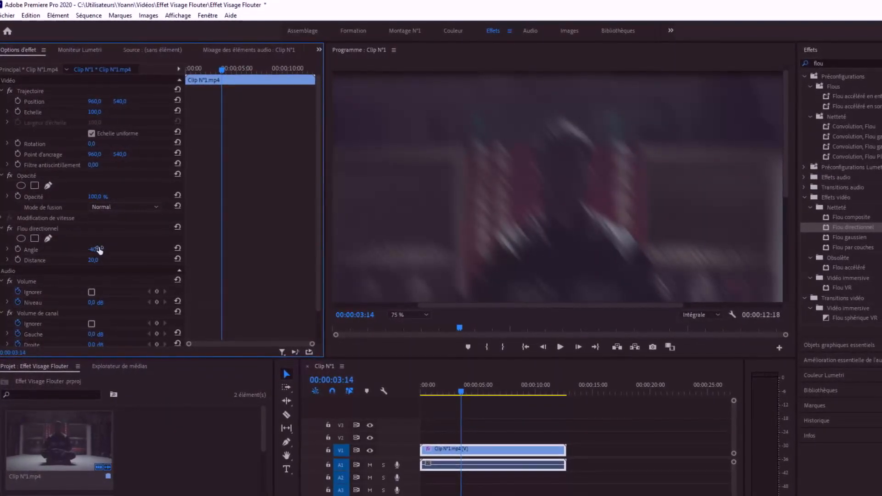
Add an elliptical mask to the Flou directionnel effect and shrink it tightly around the man's head
{"action": "left_click", "coordinate": [17, 239]}
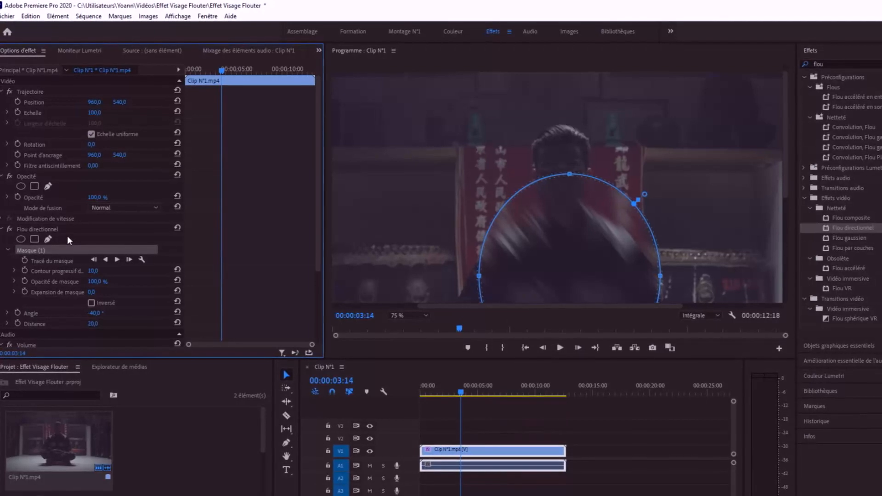
{"action": "left_click_drag", "start_coordinate": [611, 276], "coordinate": [598, 192]}
{"action": "left_click_drag", "start_coordinate": [559, 285], "coordinate": [559, 213]}
{"action": "left_click_drag", "start_coordinate": [469, 146], "coordinate": [512, 146]}
{"action": "left_click_drag", "start_coordinate": [650, 146], "coordinate": [603, 149]}
{"action": "left_click_drag", "start_coordinate": [519, 148], "coordinate": [529, 149]}
{"action": "left_click_drag", "start_coordinate": [567, 82], "coordinate": [566, 123]}
{"action": "left_click_drag", "start_coordinate": [567, 215], "coordinate": [567, 208]}
{"action": "left_click_drag", "start_coordinate": [603, 166], "coordinate": [598, 166]}
{"action": "left_click_drag", "start_coordinate": [530, 166], "coordinate": [533, 167]}
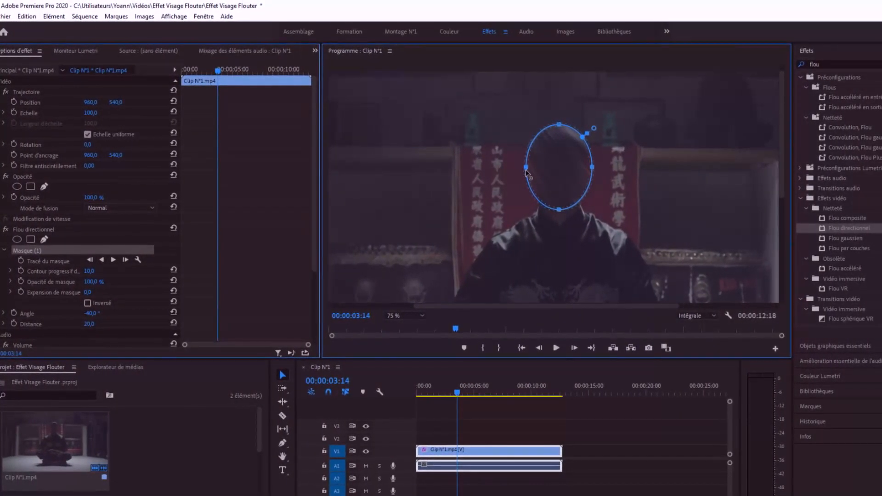
Set the Flou directionnel Distance to 10 and review the masked blur around 00:00:03:04
{"action": "left_click", "coordinate": [89, 324]}
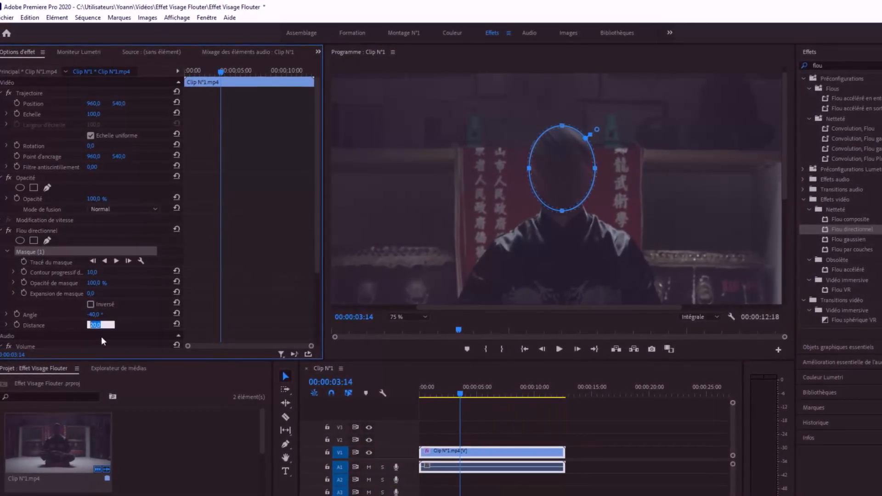
{"action": "type", "text": "10"}
{"action": "key", "text": "Return"}
{"action": "mouse_move", "coordinate": [464, 394]}
{"action": "left_mouse_down"}
{"action": "mouse_move", "coordinate": [426, 399]}
{"action": "mouse_move", "coordinate": [461, 401]}
{"action": "left_mouse_up"}
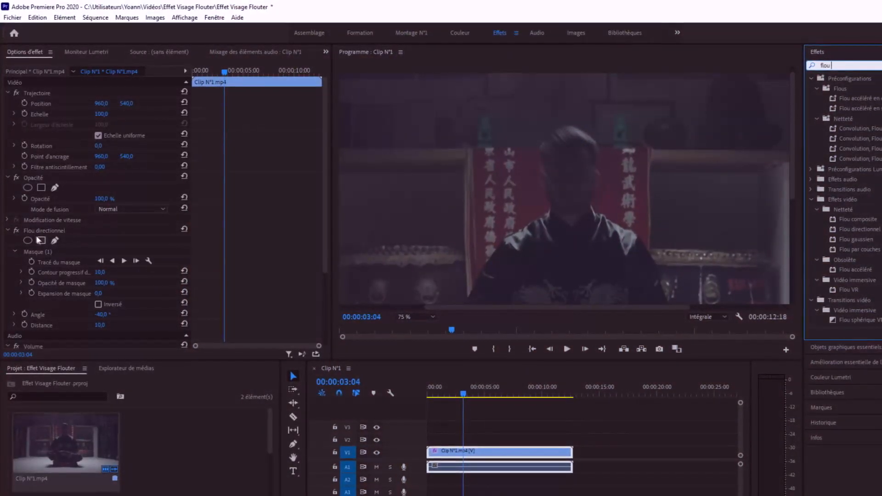
Delete the Flou directionnel effect and apply the Mosaïque video effect to the clip in its place
{"action": "left_click", "coordinate": [35, 232]}
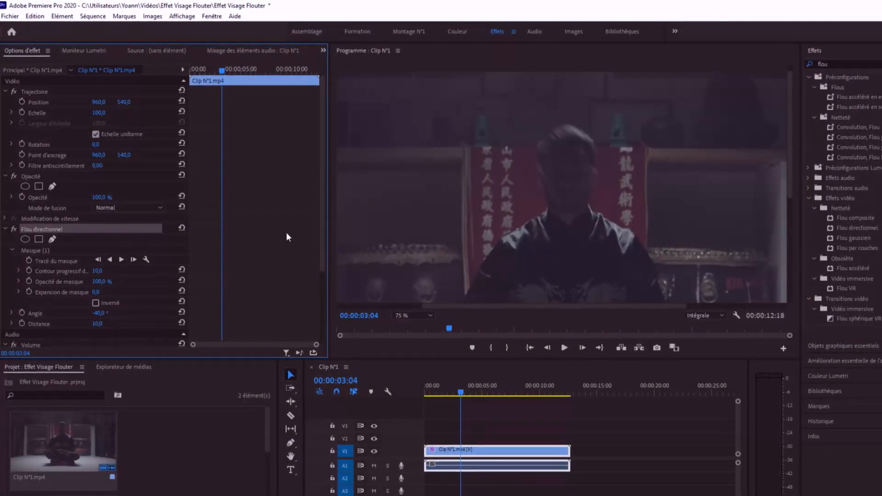
{"action": "key", "text": "Delete"}
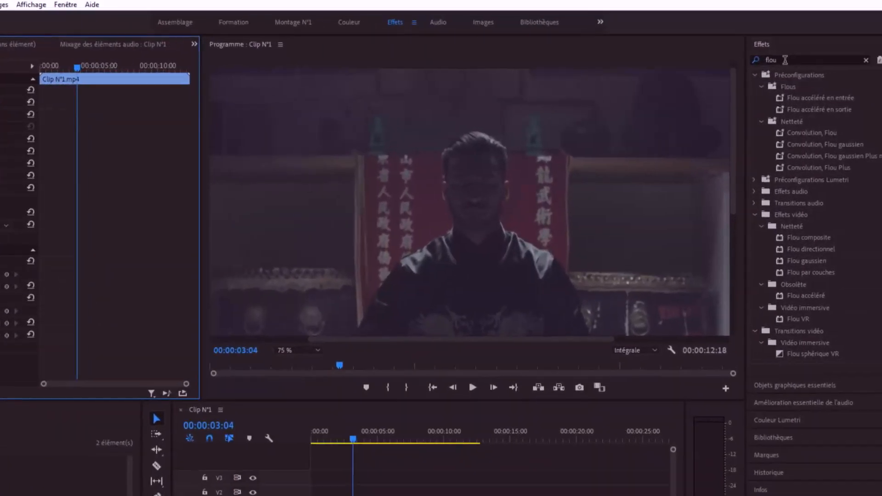
{"action": "left_click_drag", "start_coordinate": [833, 64], "coordinate": [745, 71]}
{"action": "type", "text": "mosc"}
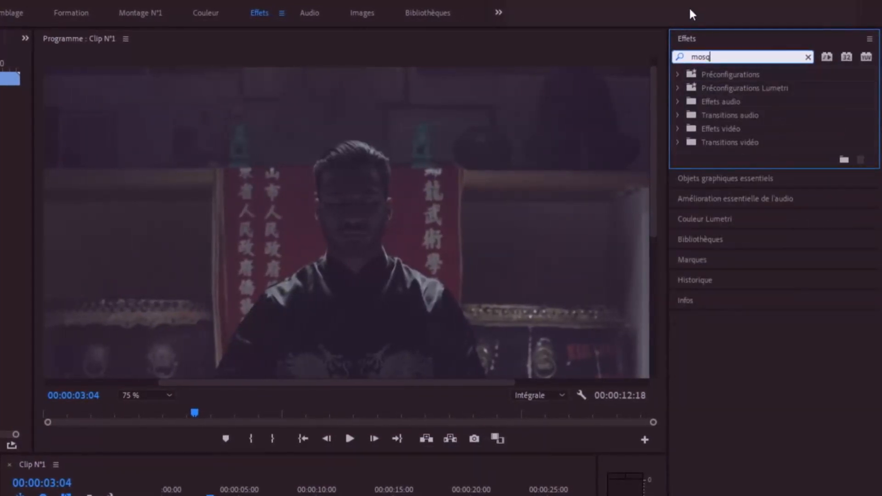
{"action": "key", "text": "BackSpace"}
{"action": "type", "text": "a"}
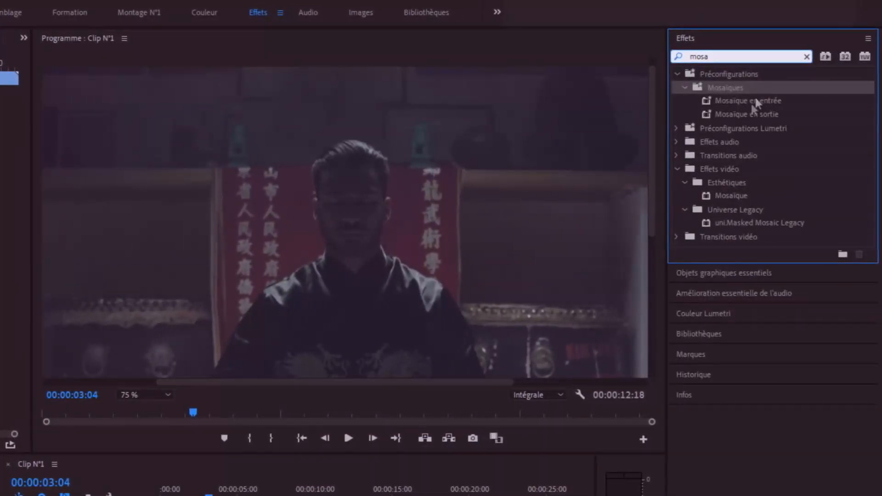
{"action": "left_click", "coordinate": [721, 195]}
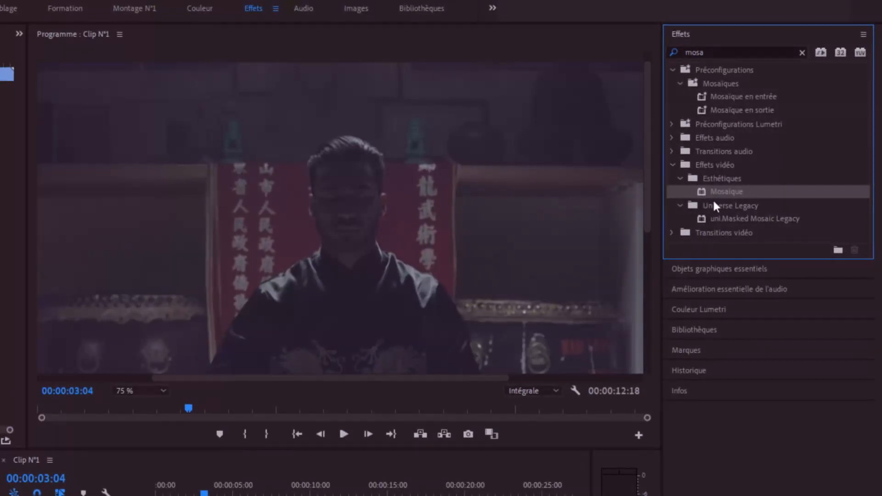
{"action": "left_click_drag", "start_coordinate": [778, 241], "coordinate": [498, 376]}
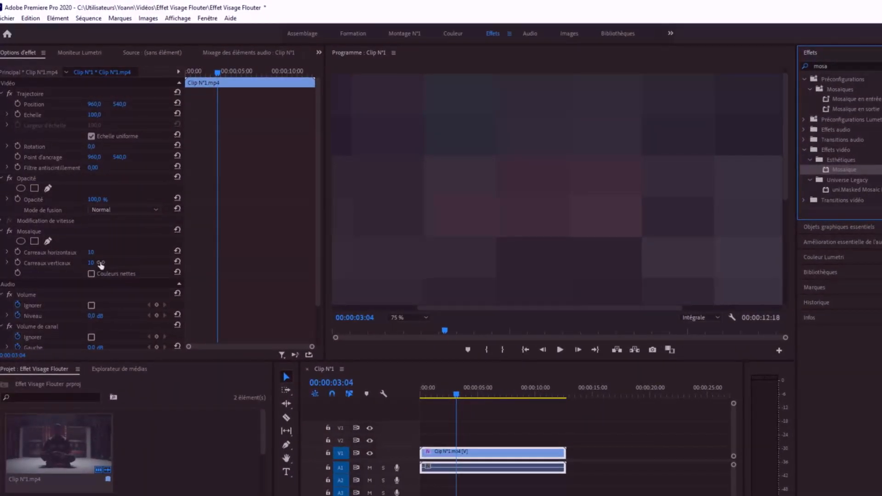
Set the mosaic's Carreaux horizontaux and Carreaux verticaux to 100 each
{"action": "left_click", "coordinate": [91, 252]}
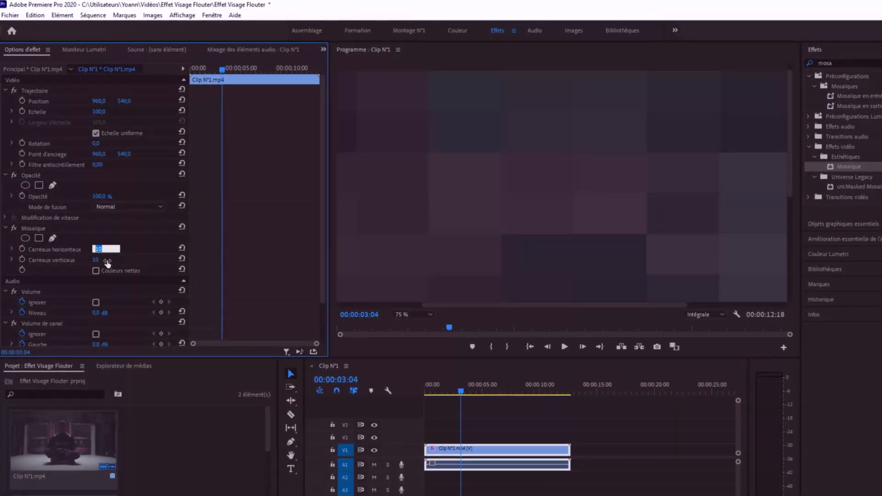
{"action": "type", "text": "100"}
{"action": "key", "text": "Tab"}
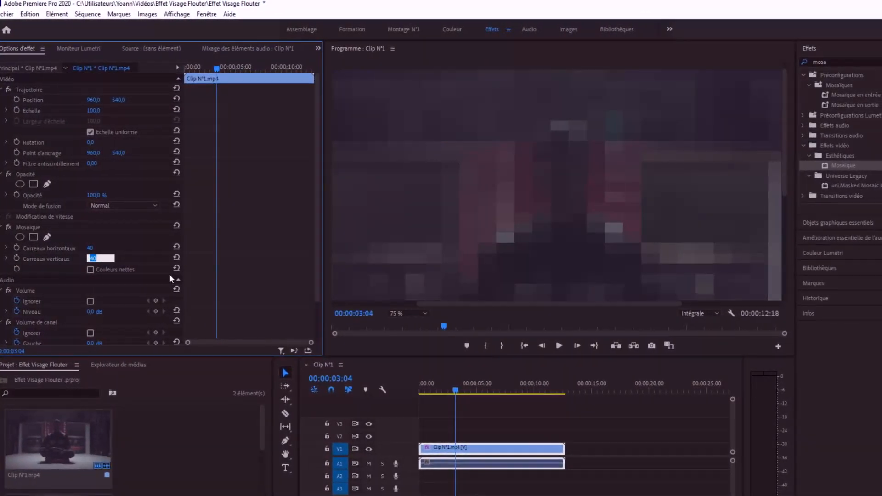
{"action": "type", "text": "100"}
{"action": "key", "text": "Return"}
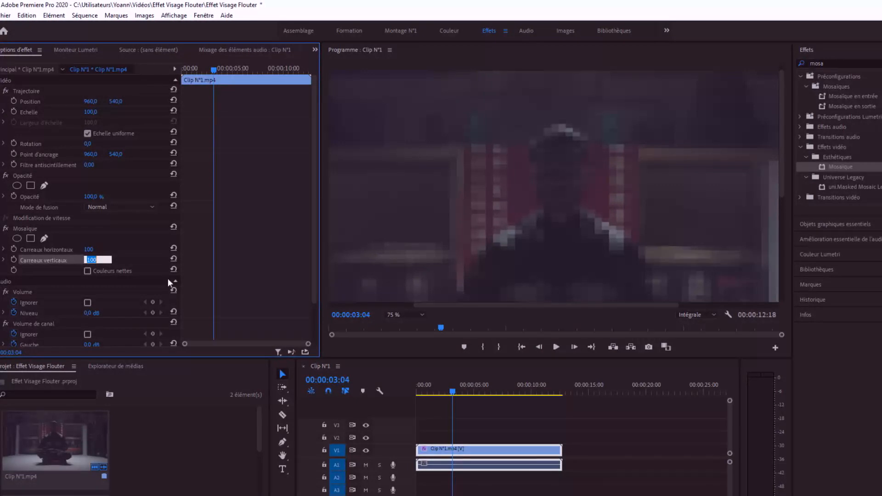
Set the Mosaïque effect's Carreaux verticaux and Carreaux horizontaux to 200
{"action": "type", "text": "200"}
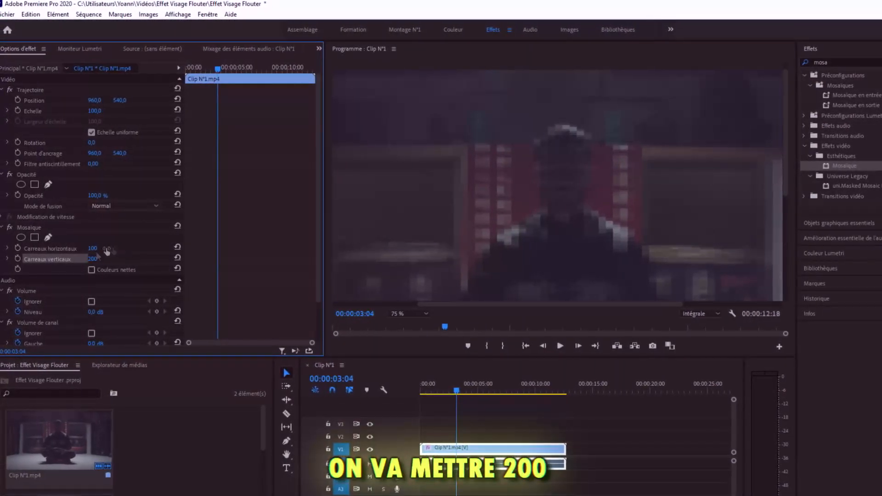
{"action": "left_click", "coordinate": [93, 249]}
{"action": "type", "text": "200"}
{"action": "key", "text": "Return"}
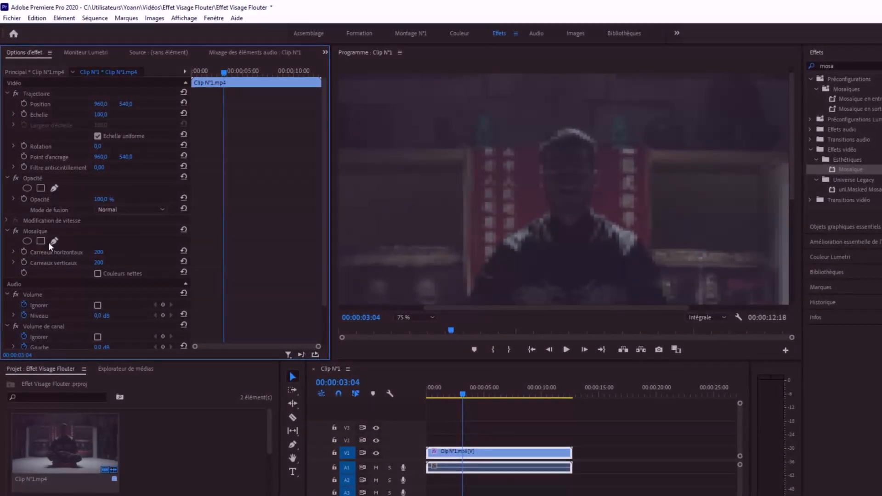
Add an elliptical mask to the Mosaïque effect and resize it to fit the man's head at 00:00:03:04
{"action": "left_click", "coordinate": [24, 241]}
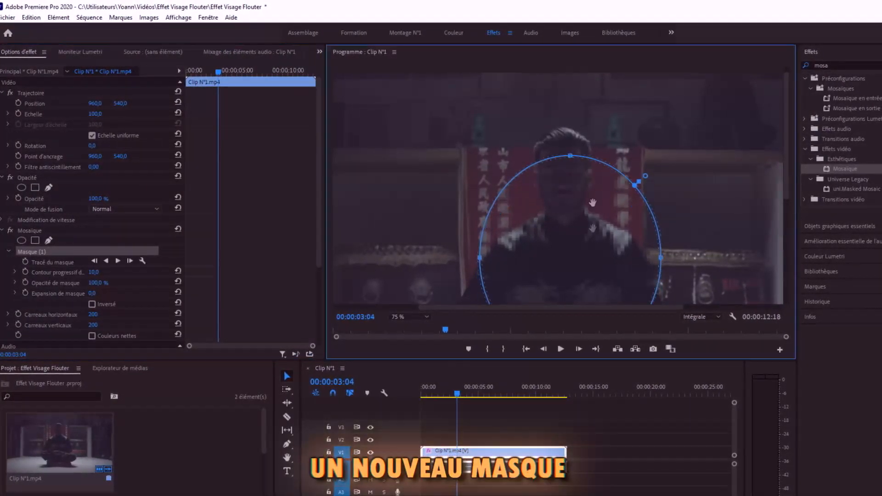
{"action": "left_click_drag", "start_coordinate": [579, 178], "coordinate": [588, 172]}
{"action": "left_click_drag", "start_coordinate": [657, 180], "coordinate": [570, 183]}
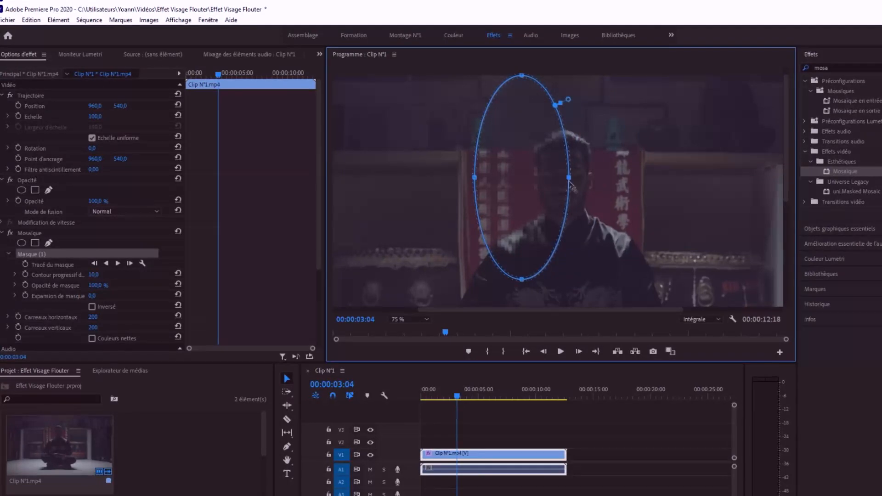
{"action": "left_click_drag", "start_coordinate": [476, 202], "coordinate": [539, 201]}
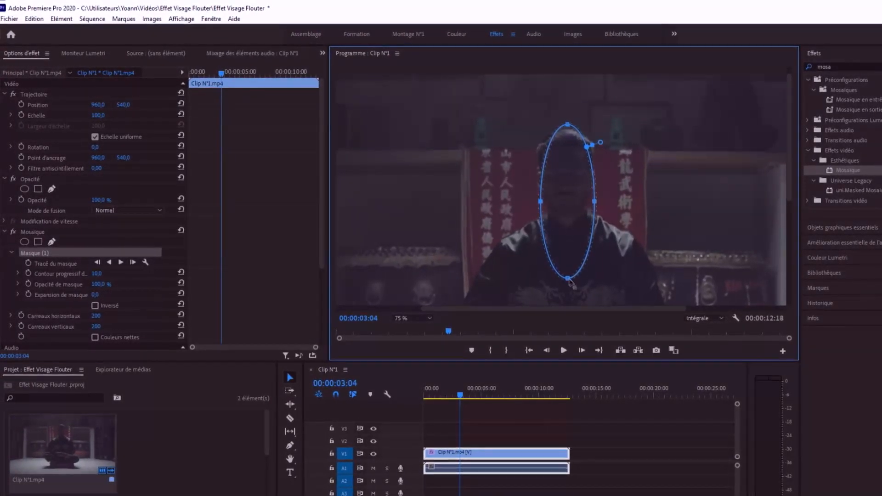
{"action": "left_click_drag", "start_coordinate": [569, 124], "coordinate": [569, 128]}
{"action": "left_click_drag", "start_coordinate": [541, 171], "coordinate": [537, 172]}
Deselect the mosaic mask and scrub through the clip to examine how well it covers the man's face
{"action": "left_click", "coordinate": [29, 229]}
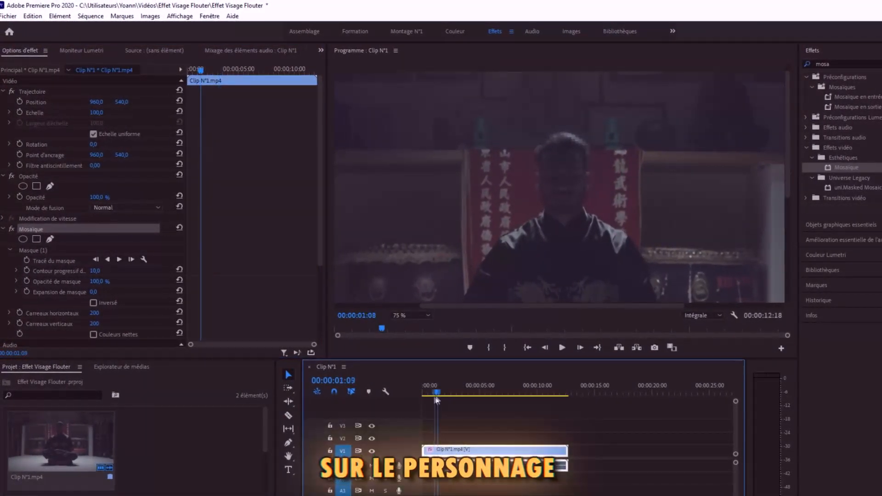
{"action": "left_click", "coordinate": [447, 398]}
{"action": "left_click_drag", "start_coordinate": [451, 399], "coordinate": [519, 397]}
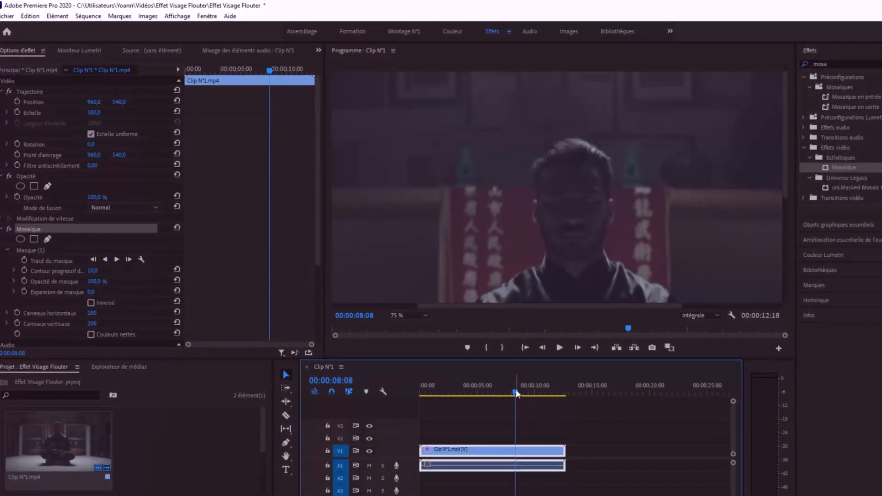
{"action": "left_click", "coordinate": [419, 384]}
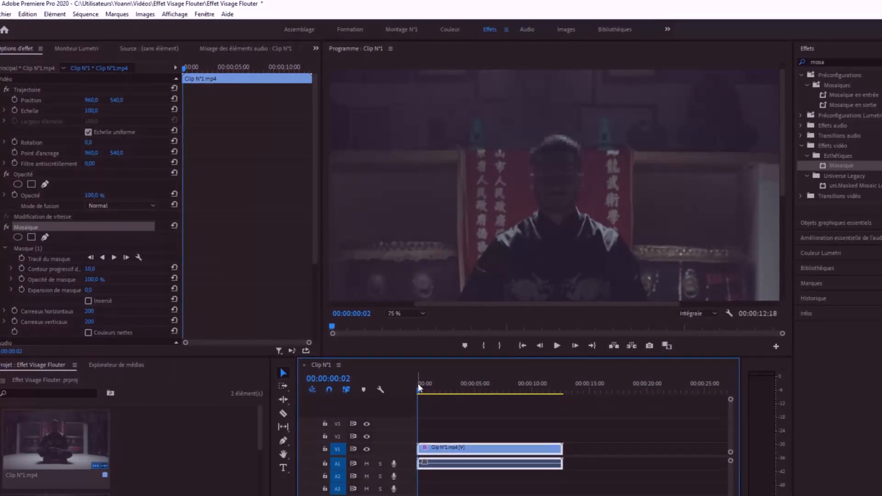